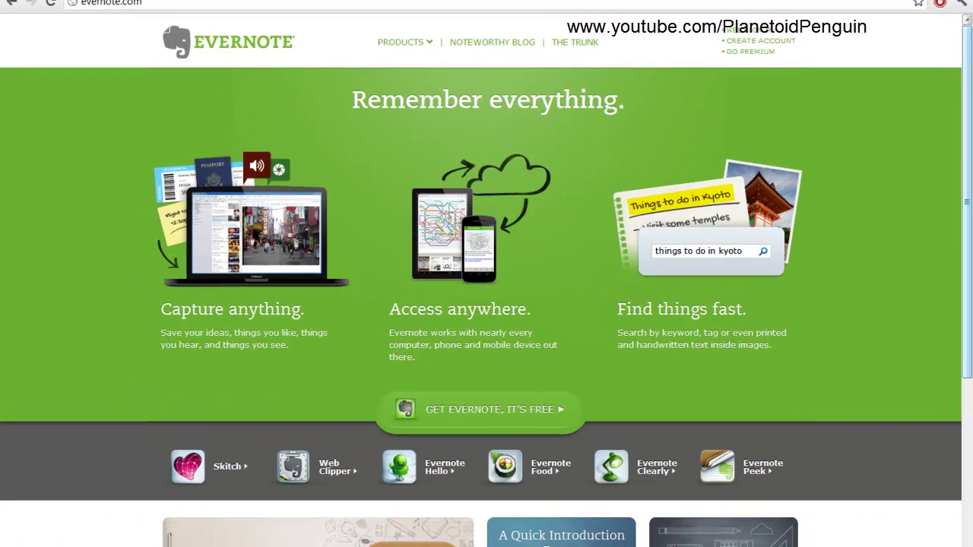
Scroll the Evernote Web notes list, then create a new Untitled note
{"action": "scroll", "coordinate": [760, 228], "scroll_direction": "down", "scroll_amount": 1}
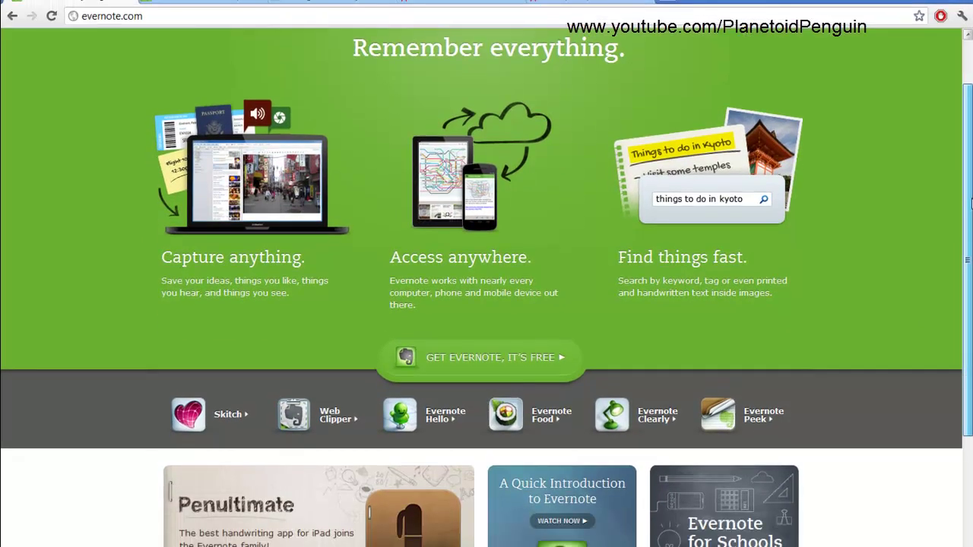
{"action": "scroll", "coordinate": [917, 121], "scroll_direction": "up", "scroll_amount": 1}
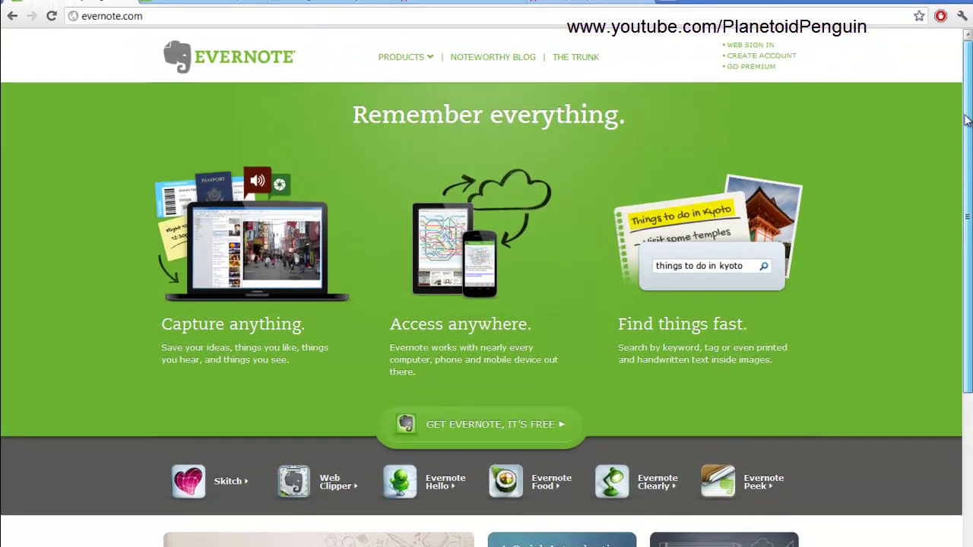
{"action": "scroll", "coordinate": [967, 120], "scroll_direction": "down", "scroll_amount": 3}
{"action": "scroll", "coordinate": [966, 120], "scroll_direction": "up", "scroll_amount": 3}
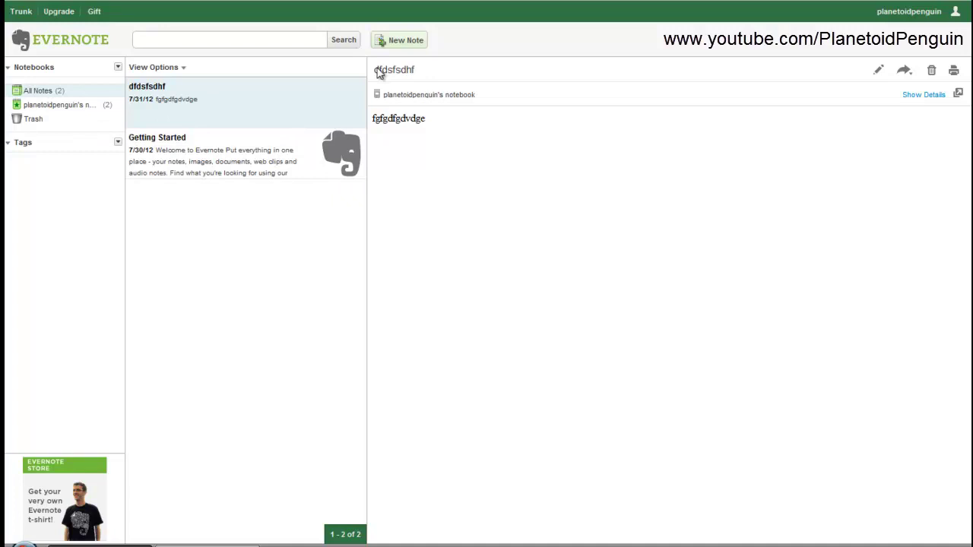
{"action": "left_click", "coordinate": [397, 43]}
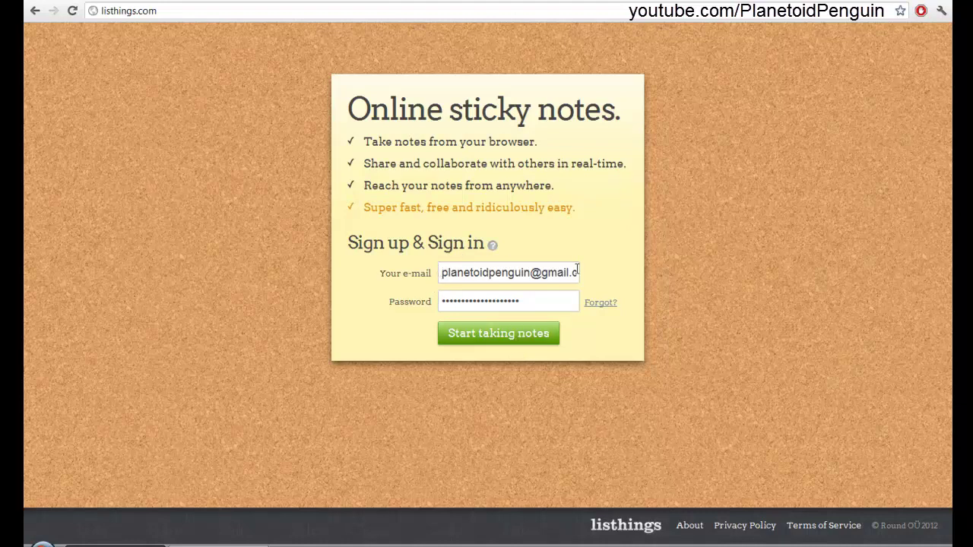
Sign in to Listthings with the entered account e-mail and password
{"action": "left_click", "coordinate": [491, 339]}
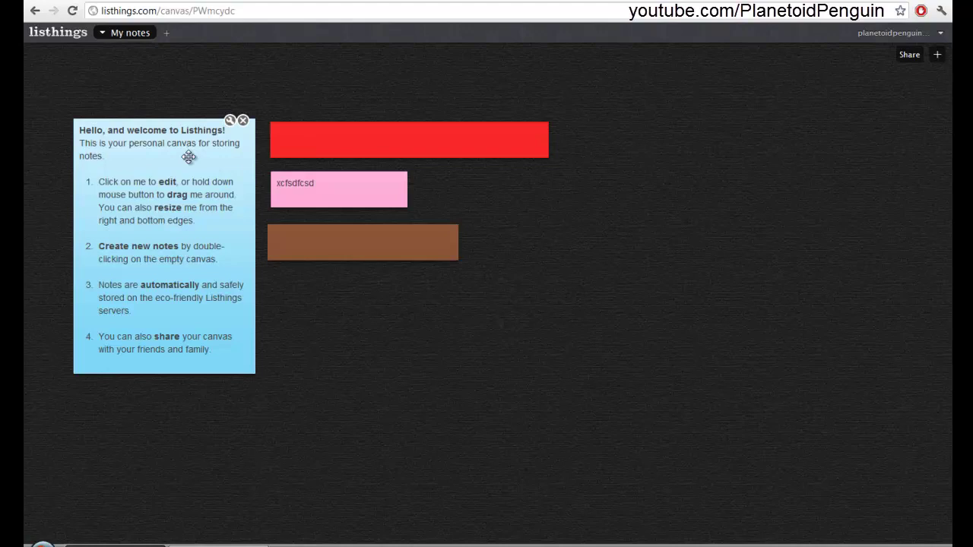
Move the welcome note up-left and draw a new note reading 'mvmv' on the right
{"action": "left_click_drag", "start_coordinate": [182, 154], "coordinate": [153, 108]}
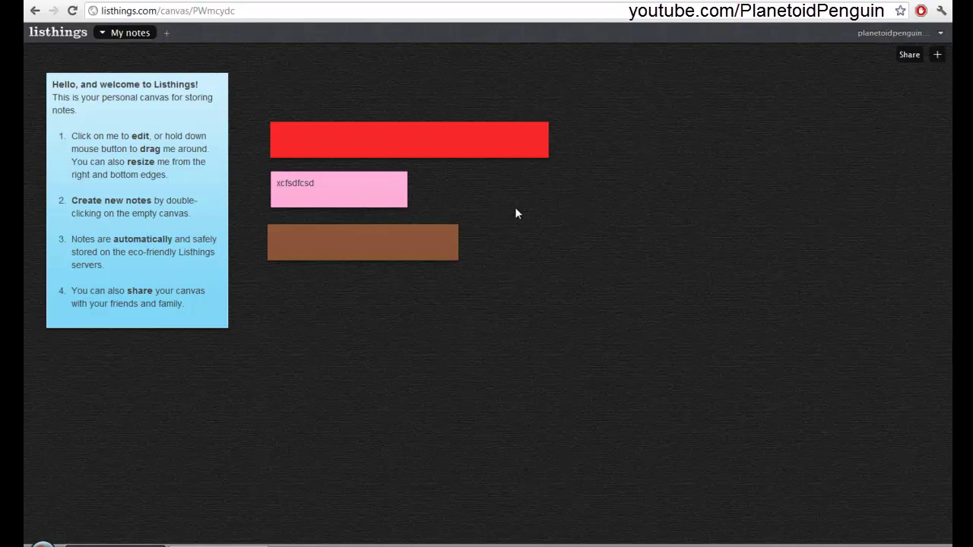
{"action": "left_click_drag", "start_coordinate": [597, 92], "coordinate": [808, 371]}
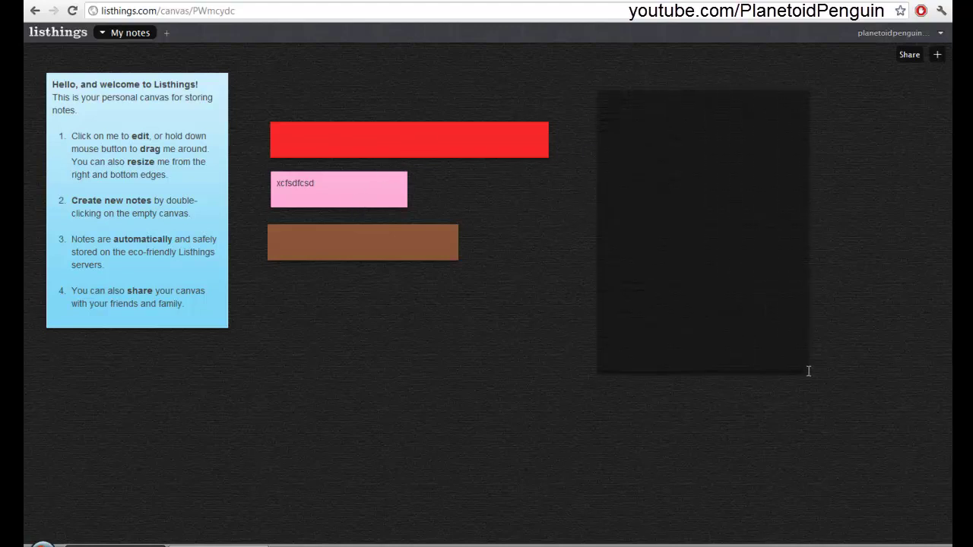
{"action": "type", "text": "mvmv"}
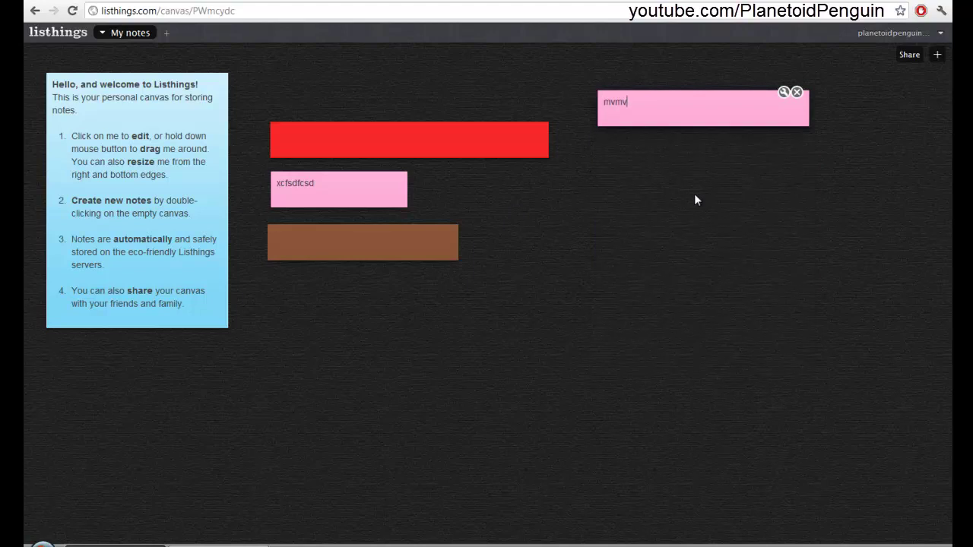
Colour the 'mvmv' note dark grey
{"action": "left_click", "coordinate": [782, 92]}
{"action": "left_click", "coordinate": [782, 98]}
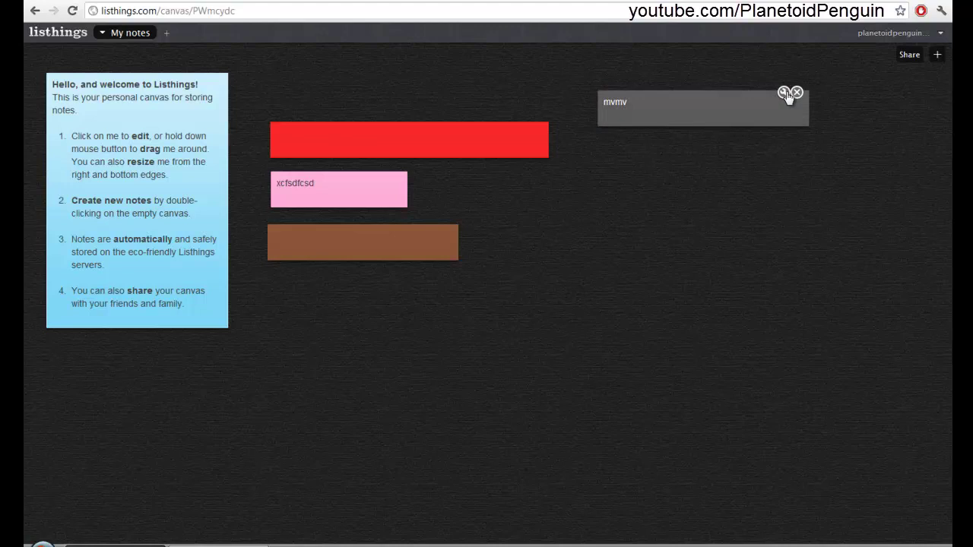
{"action": "left_click", "coordinate": [939, 56]}
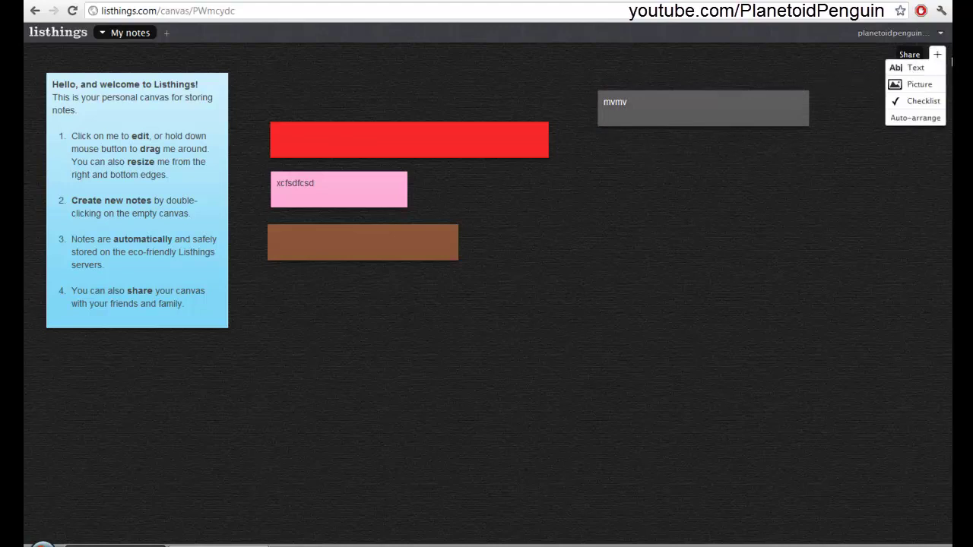
Add a checklist with items fhgf, ghfgh and gfhfgh, tick all three, then delete it
{"action": "left_click", "coordinate": [923, 101]}
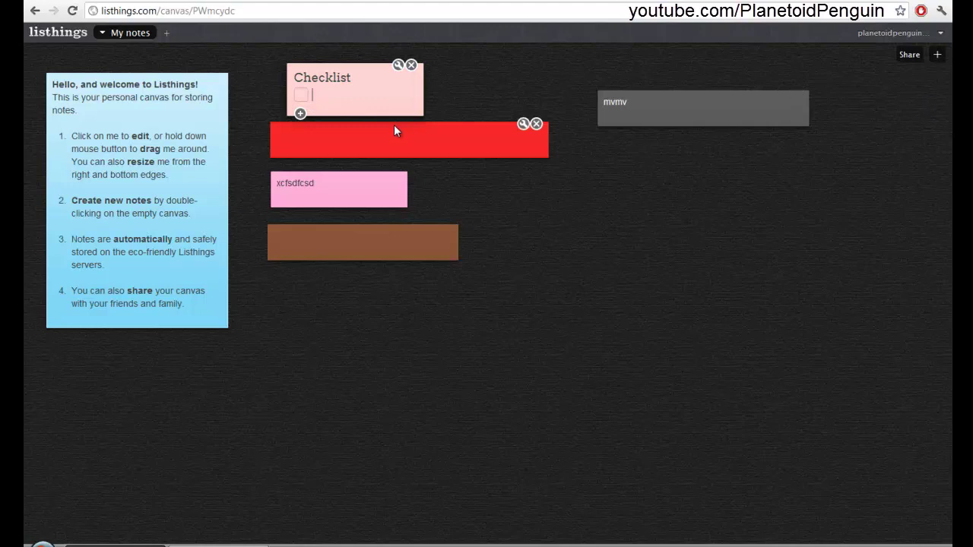
{"action": "type", "text": "fhgf"}
{"action": "key", "text": "Return"}
{"action": "type", "text": "ghfgh"}
{"action": "key", "text": "Return"}
{"action": "type", "text": "gfhfgh"}
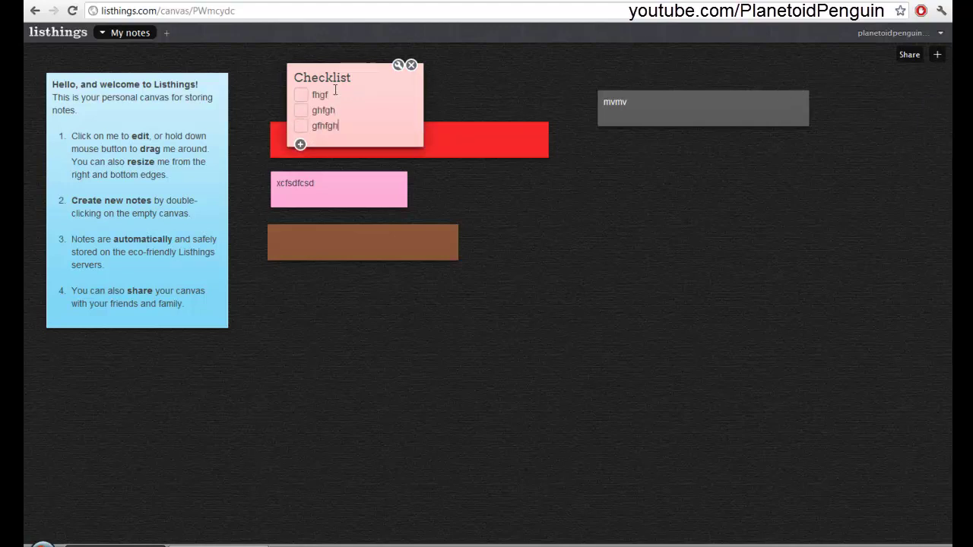
{"action": "left_click", "coordinate": [301, 95]}
{"action": "left_click", "coordinate": [301, 111]}
{"action": "left_click", "coordinate": [302, 126]}
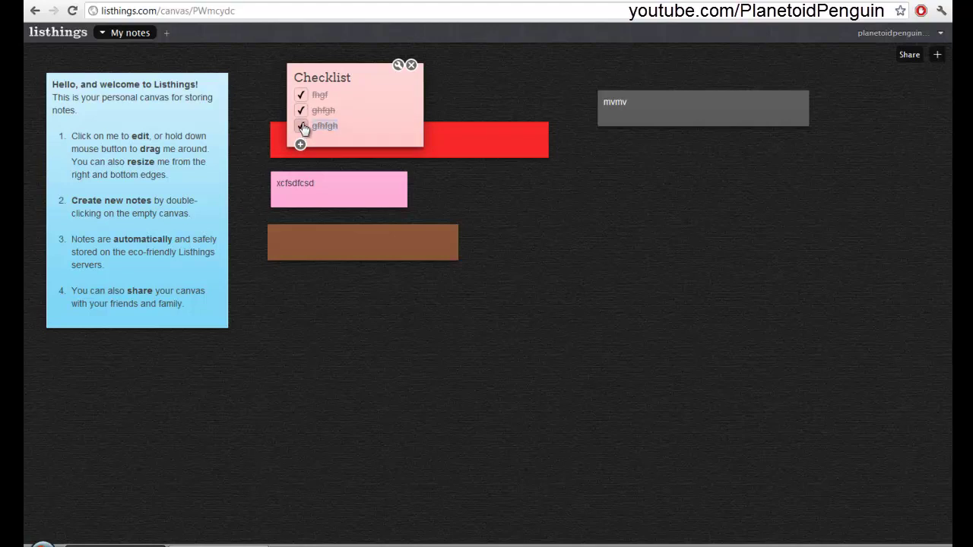
{"action": "left_click", "coordinate": [411, 65]}
{"action": "left_click", "coordinate": [500, 284]}
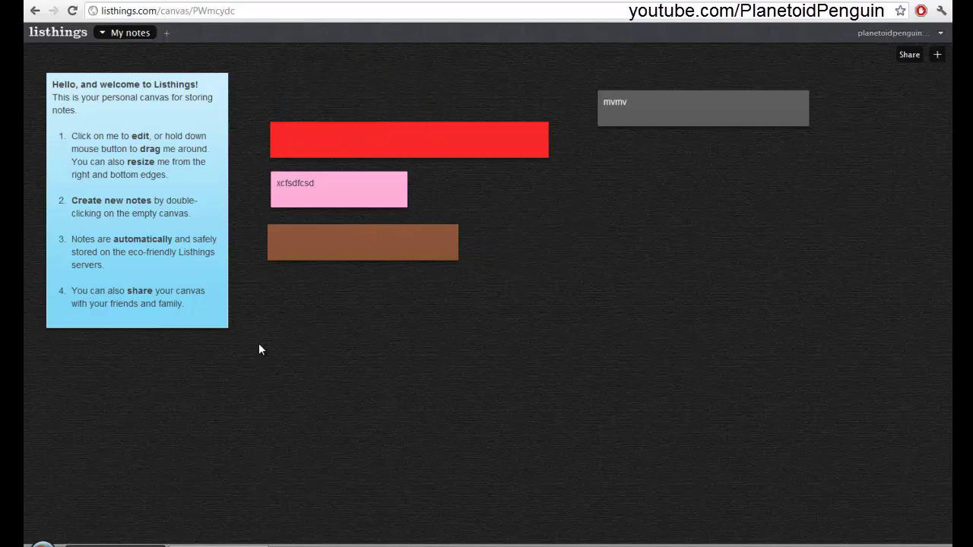
Create a light-blue note below the others, then add and delete a pink text note
{"action": "double_click", "coordinate": [313, 340]}
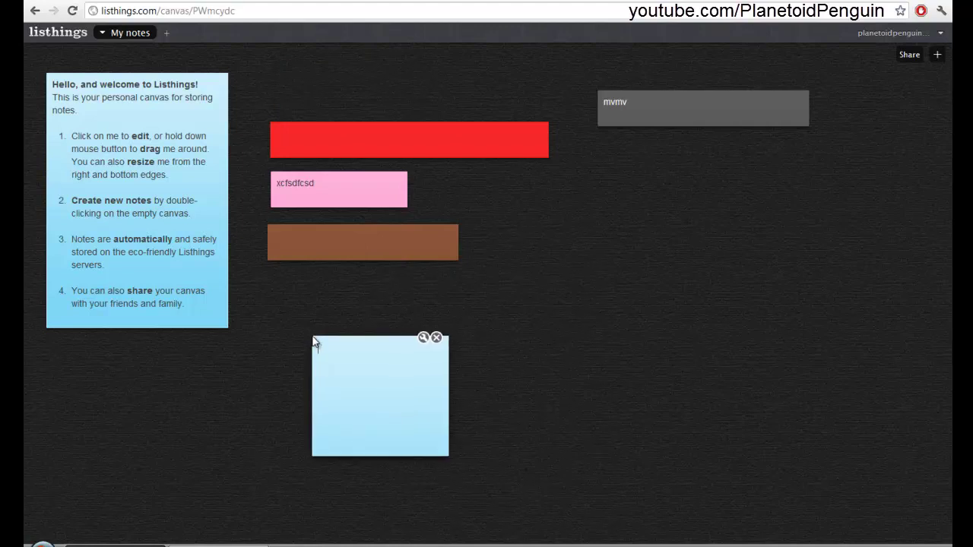
{"action": "left_click", "coordinate": [938, 58]}
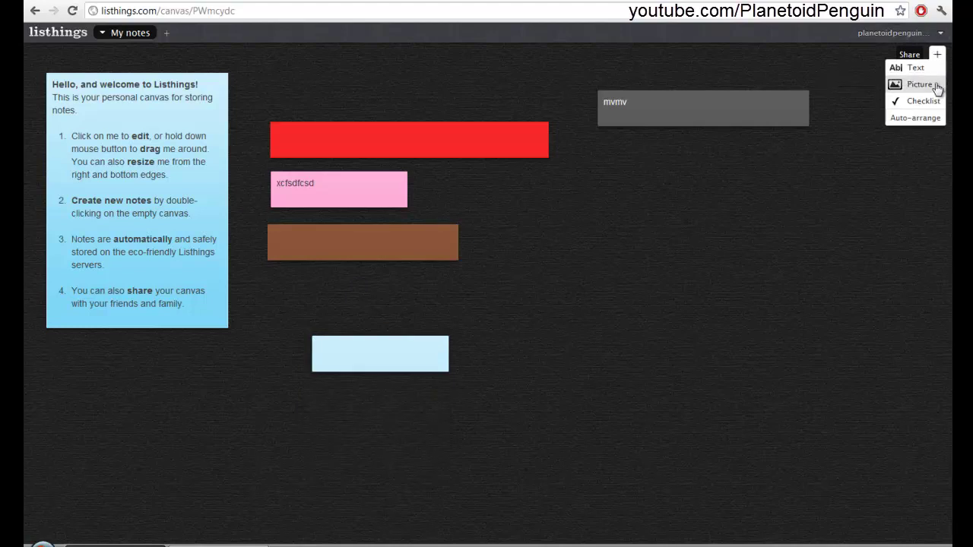
{"action": "left_click", "coordinate": [927, 67]}
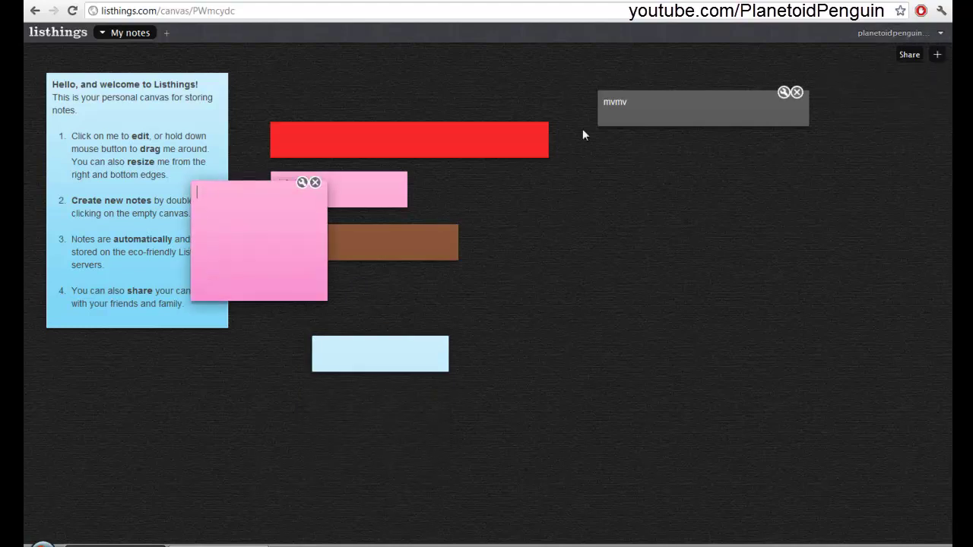
{"action": "left_click", "coordinate": [315, 184]}
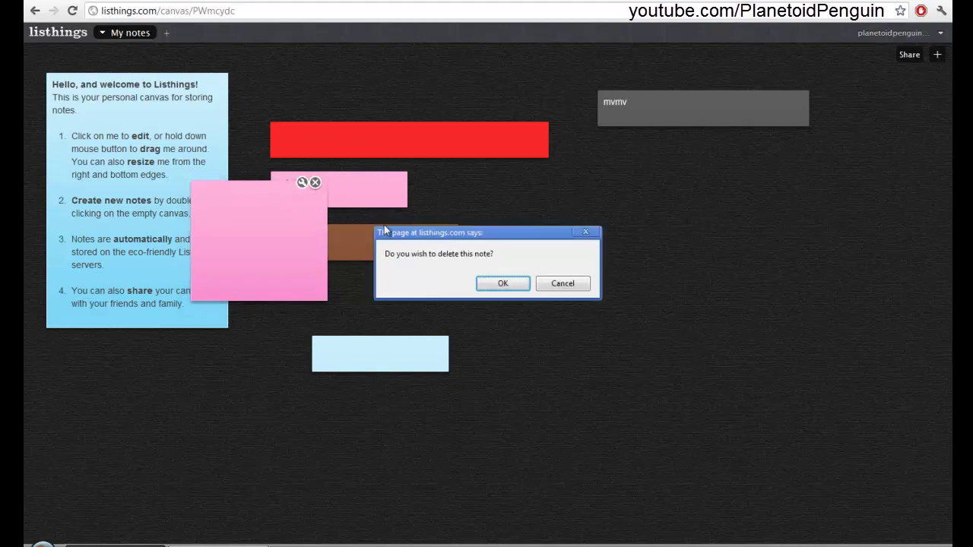
{"action": "left_click", "coordinate": [493, 288]}
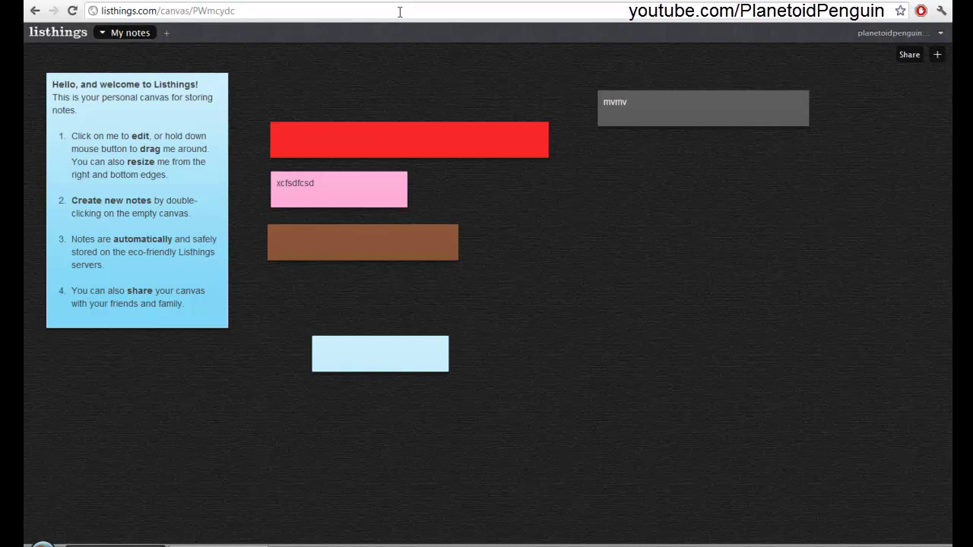
Switch to the Penzu tab and scroll through its home page and free-versus-Pro comparison
{"action": "left_click", "coordinate": [445, 0]}
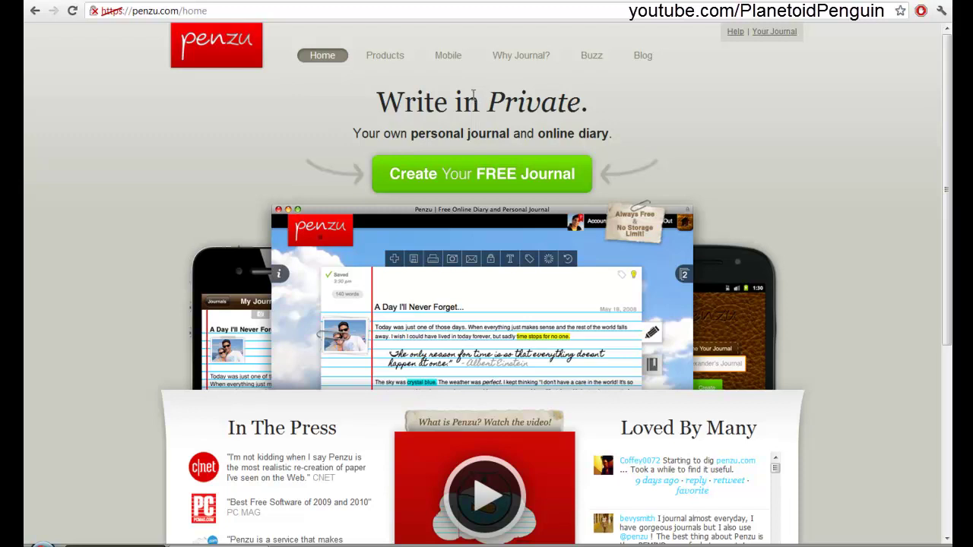
{"action": "left_click_drag", "start_coordinate": [941, 224], "coordinate": [938, 180]}
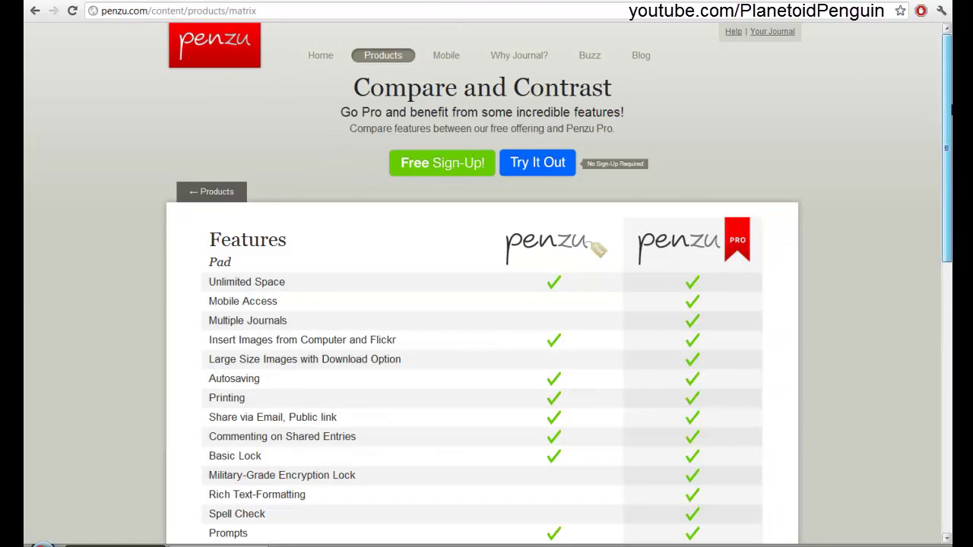
{"action": "mouse_move", "coordinate": [948, 110]}
{"action": "left_mouse_down"}
{"action": "mouse_move", "coordinate": [940, 355]}
{"action": "mouse_move", "coordinate": [942, 99]}
{"action": "left_mouse_up"}
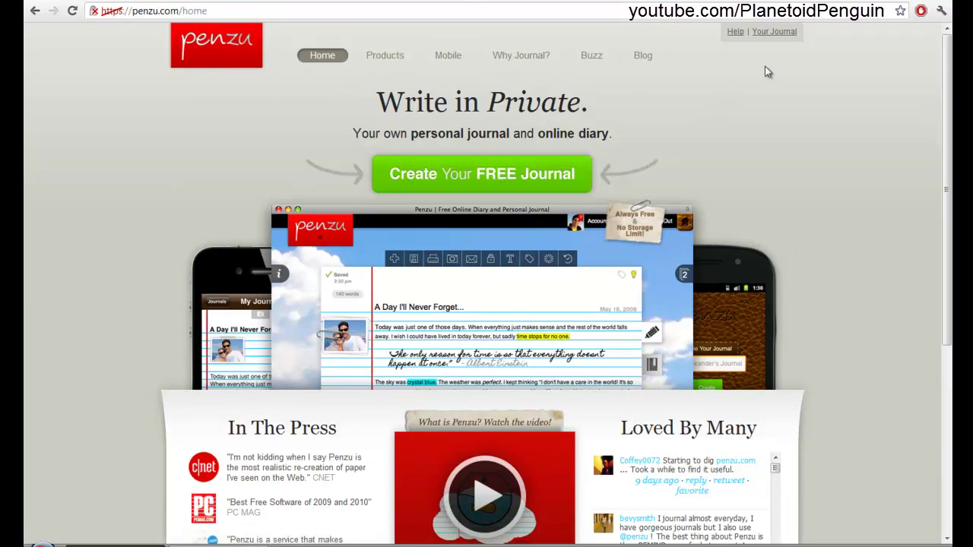
Open the Penzu journal's saved entry, view the Go Pro offer, and return to the entry
{"action": "left_click", "coordinate": [780, 34]}
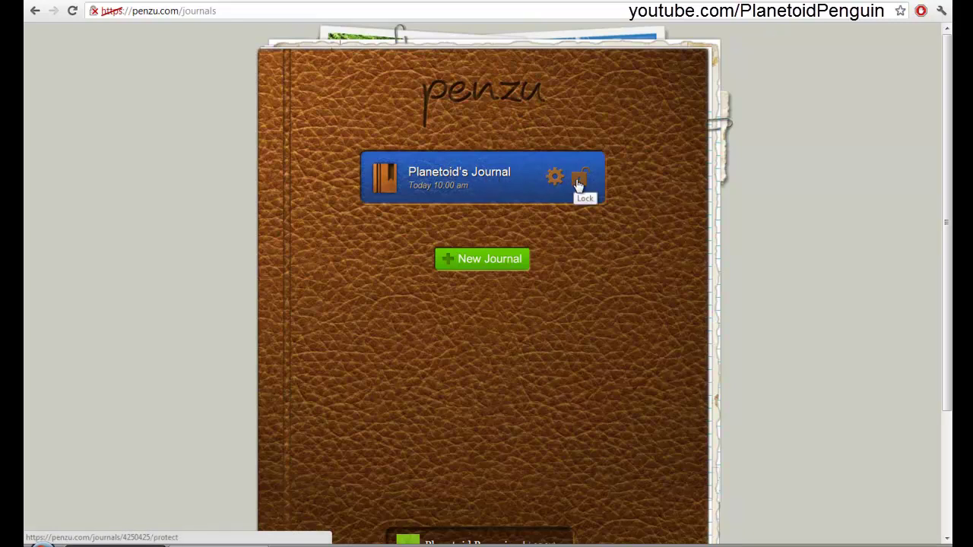
{"action": "left_click", "coordinate": [462, 180]}
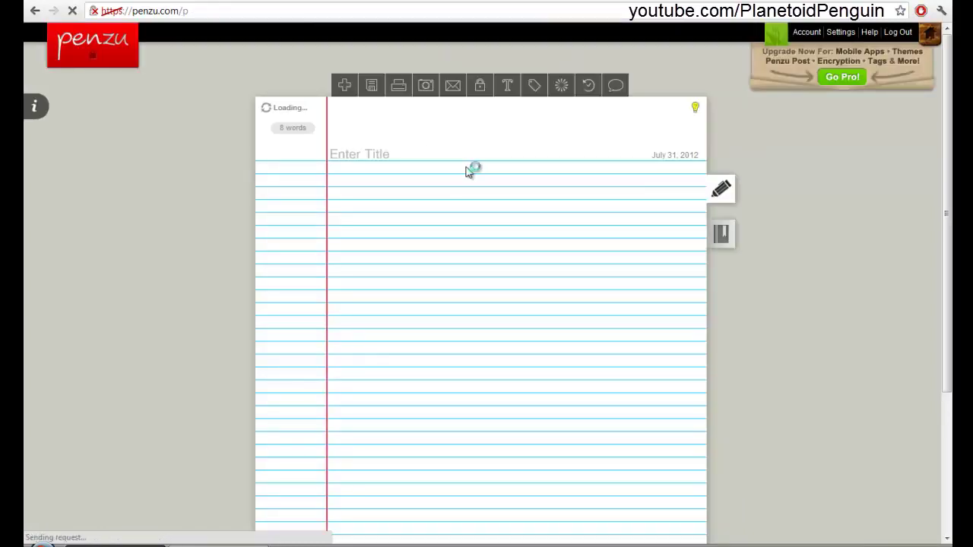
{"action": "scroll", "coordinate": [879, 259], "scroll_direction": "down", "scroll_amount": 2}
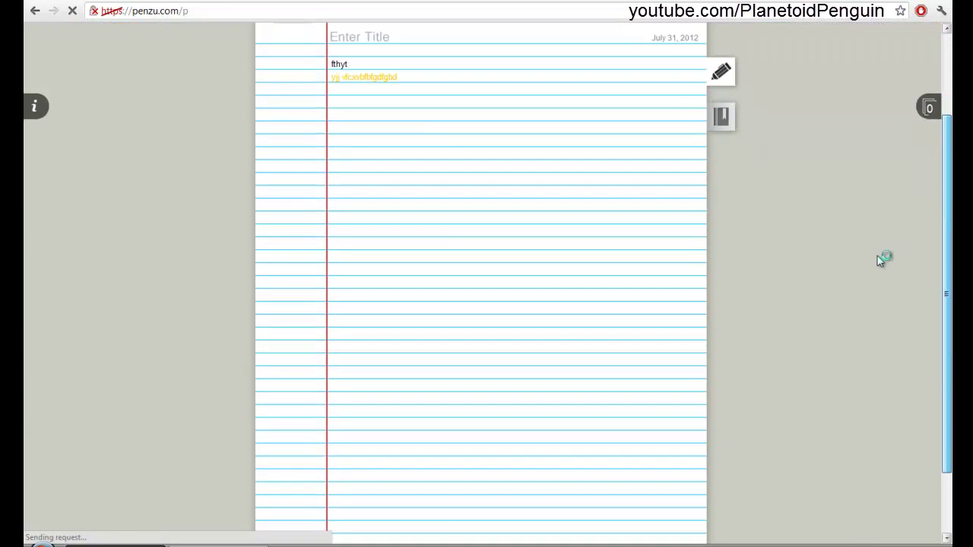
{"action": "scroll", "coordinate": [836, 122], "scroll_direction": "up", "scroll_amount": 4}
{"action": "left_click", "coordinate": [777, 61]}
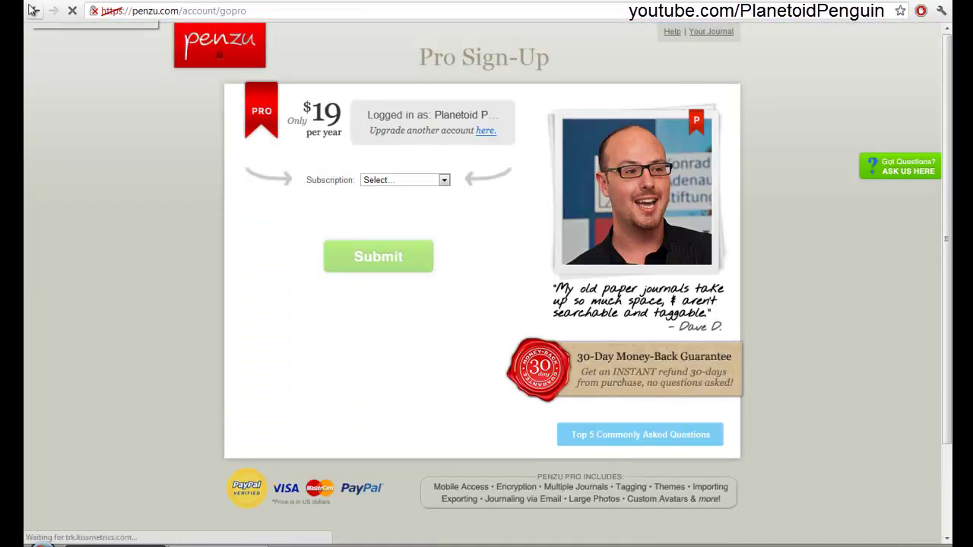
{"action": "left_click", "coordinate": [34, 10]}
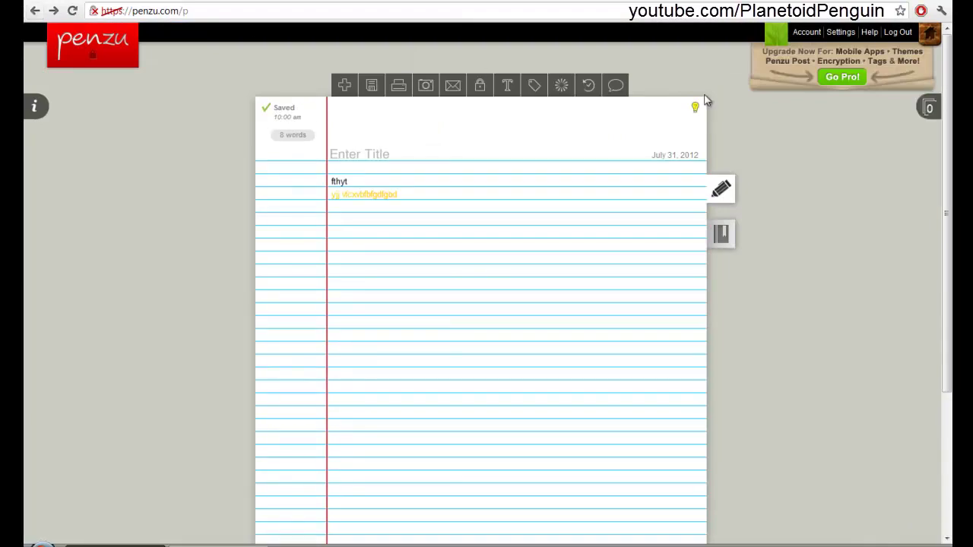